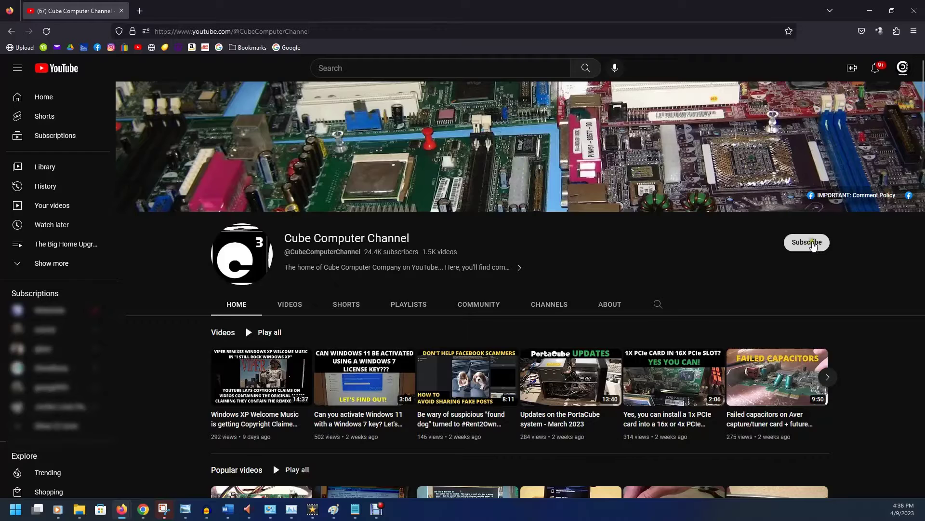
- Subscribe to Cube Computer Channel and bring up its notification bell options
click(813, 245)
click(771, 248)
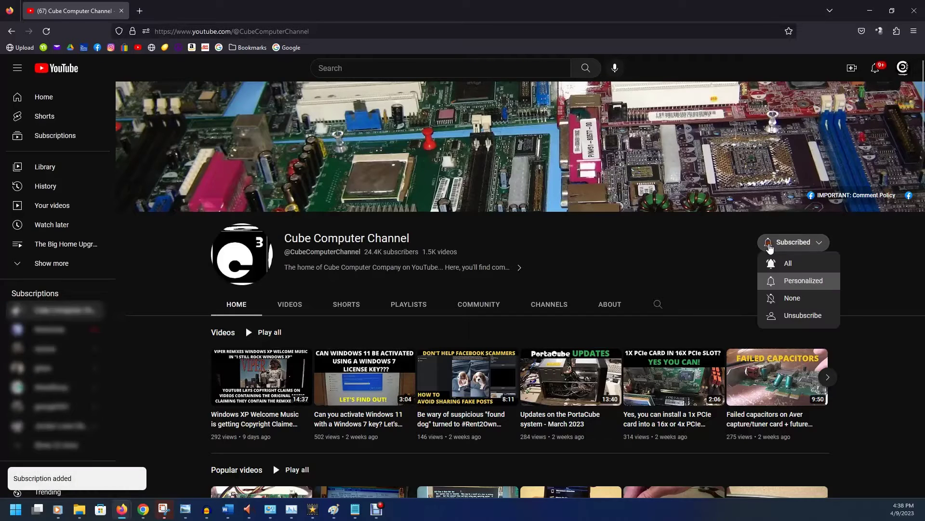
- Set the bell to All, like the Windows 11 activation video, and post the comment
click(776, 266)
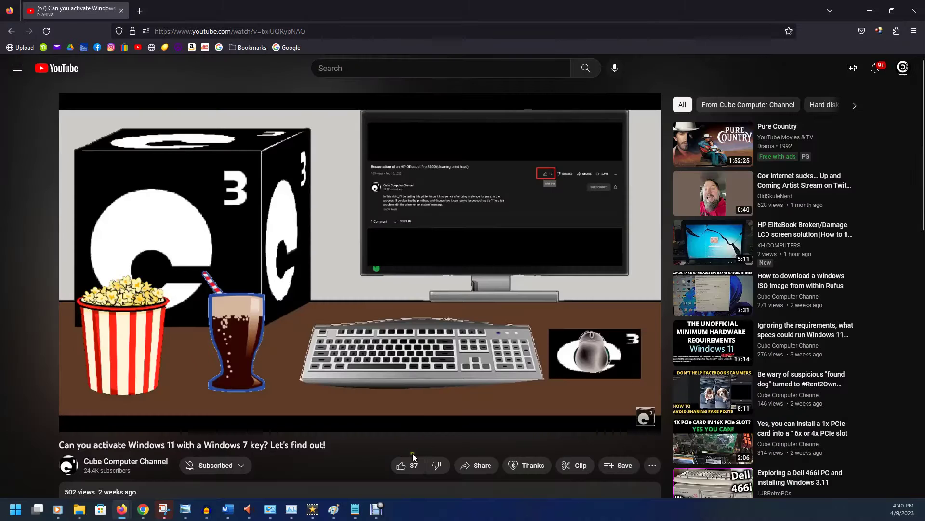
click(401, 464)
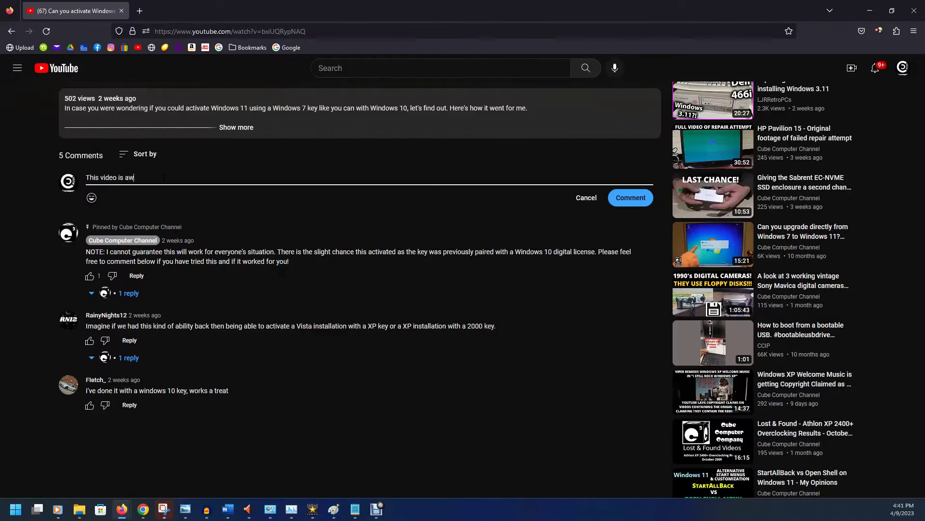
text(is video is awesome!)
click(630, 197)
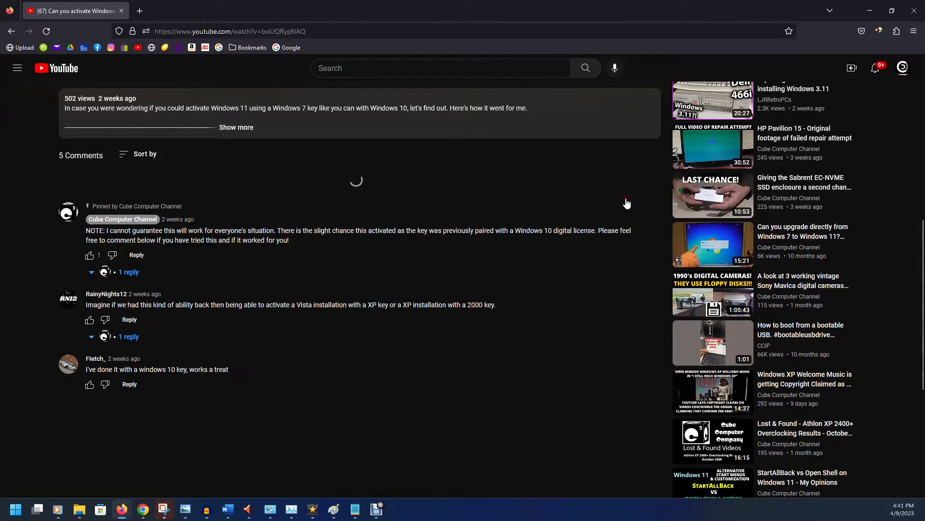